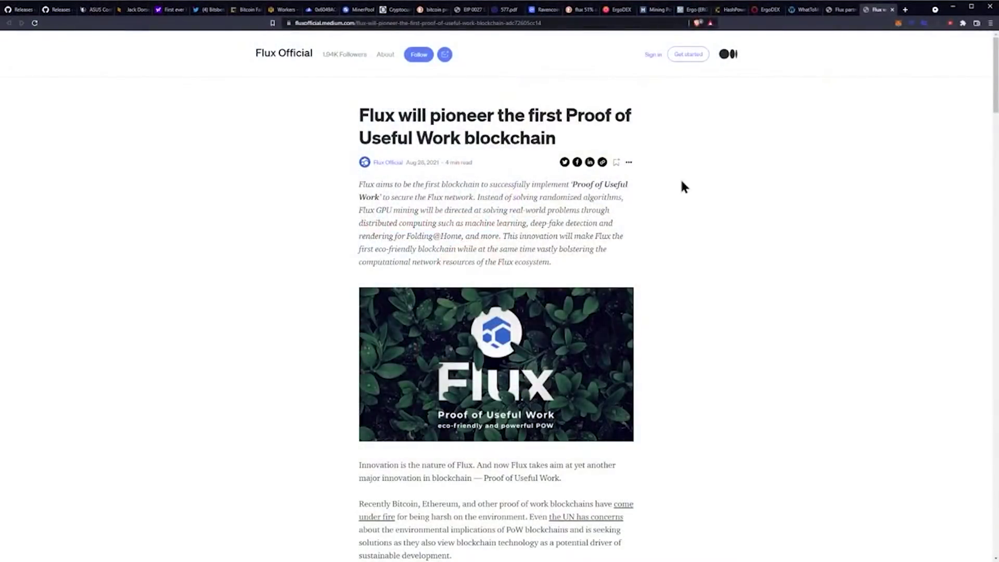
pyautogui.scroll(-1, 682, 186)
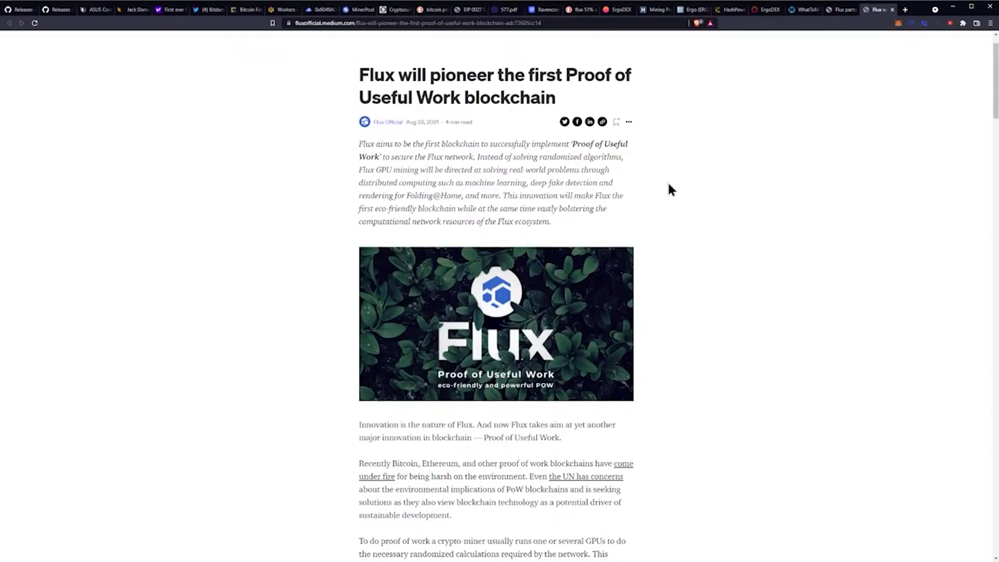
pyautogui.scroll(-4, 668, 188)
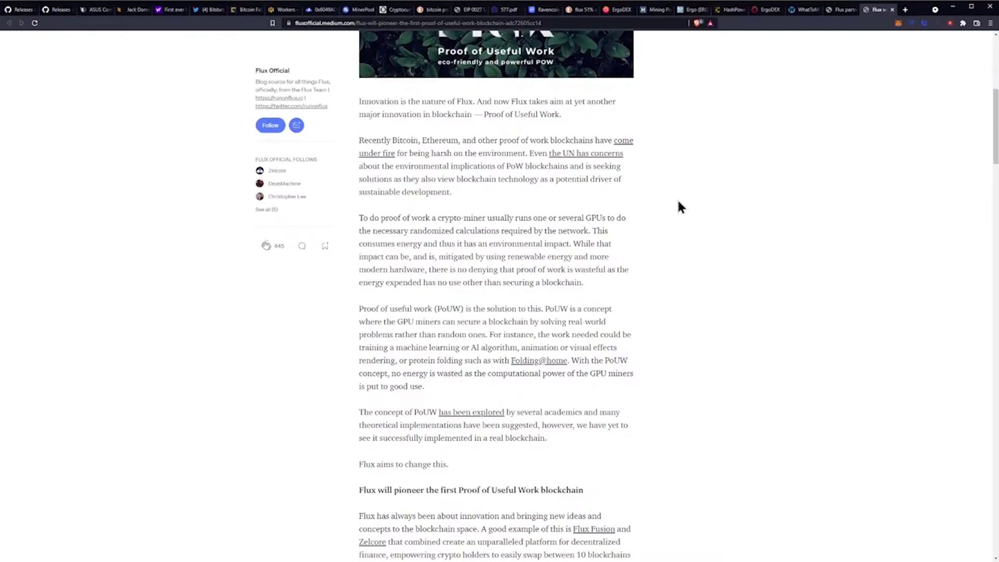
pyautogui.scroll(-3, 678, 206)
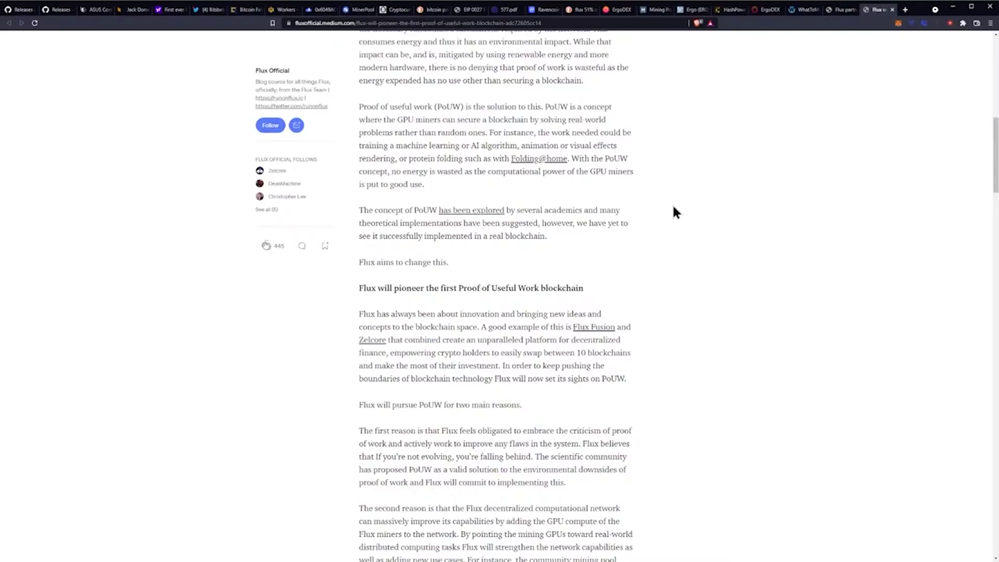
pyautogui.scroll(-1, 661, 225)
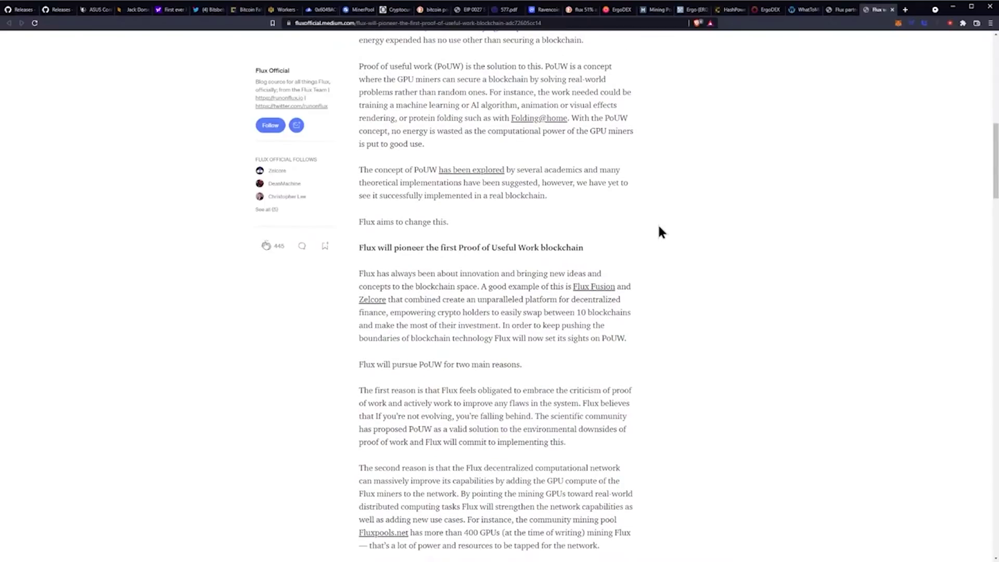
pyautogui.scroll(-2, 658, 232)
pyautogui.scroll(-1, 660, 234)
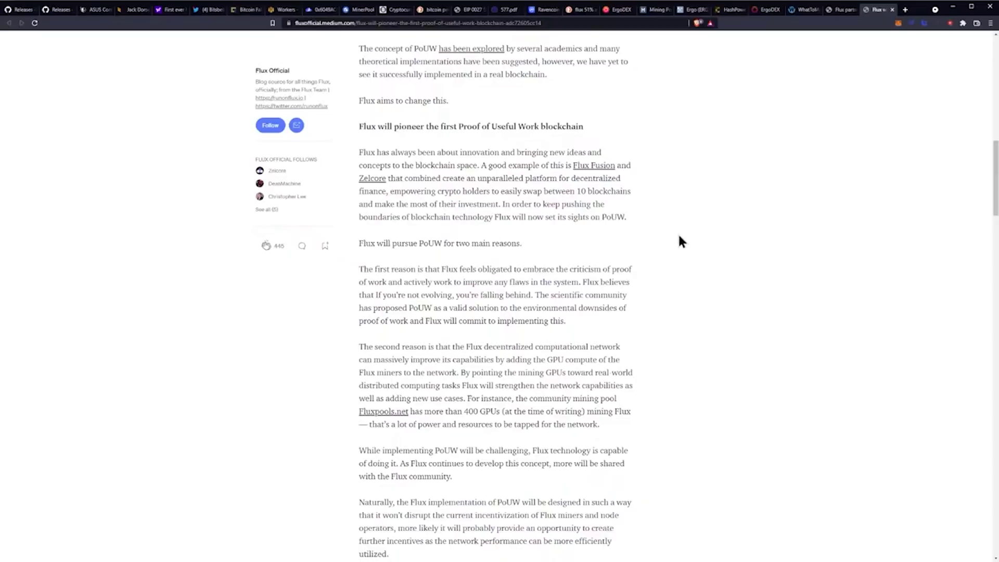
pyautogui.scroll(-1, 679, 241)
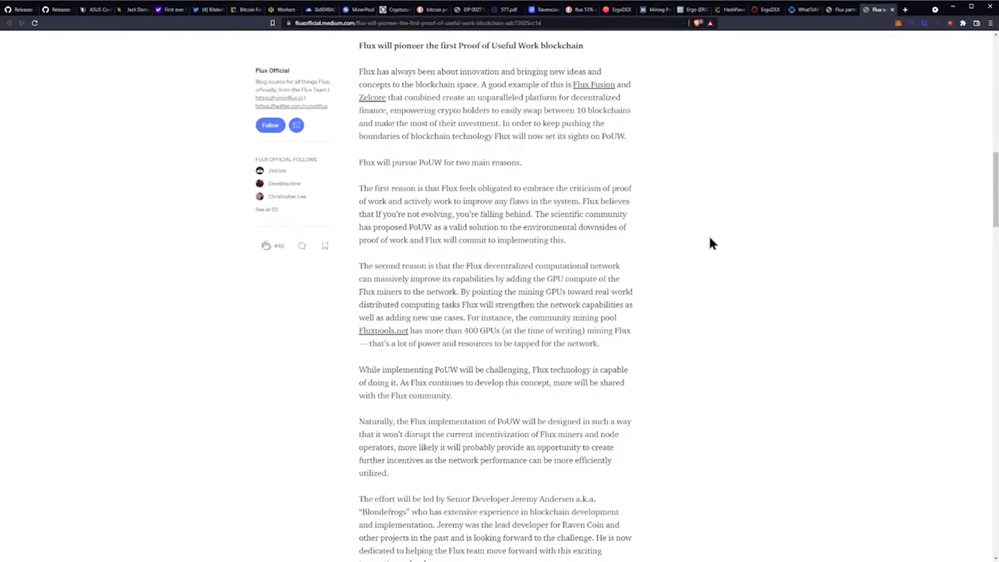
pyautogui.scroll(-1, 709, 234)
pyautogui.scroll(-1, 703, 244)
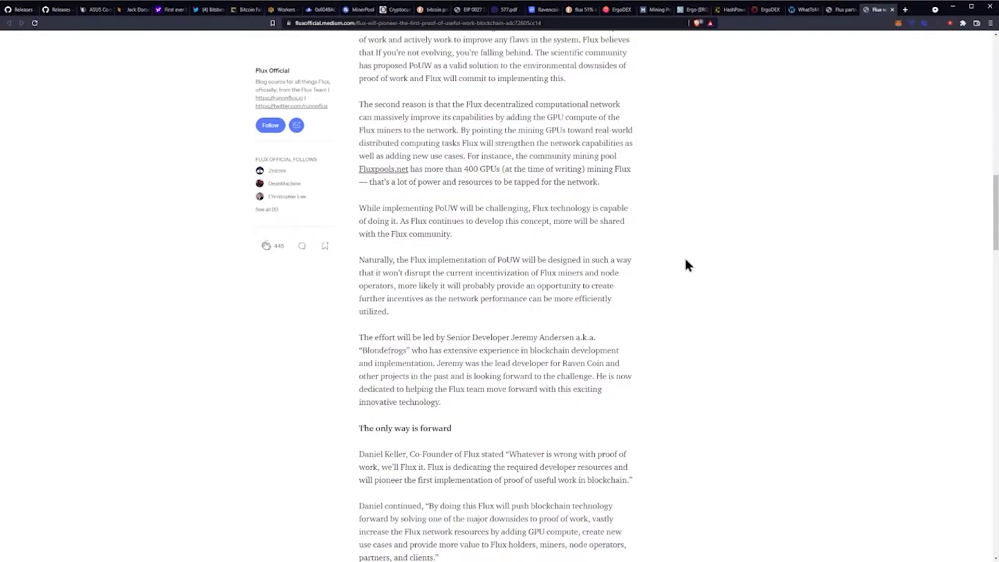
pyautogui.scroll(-1, 685, 266)
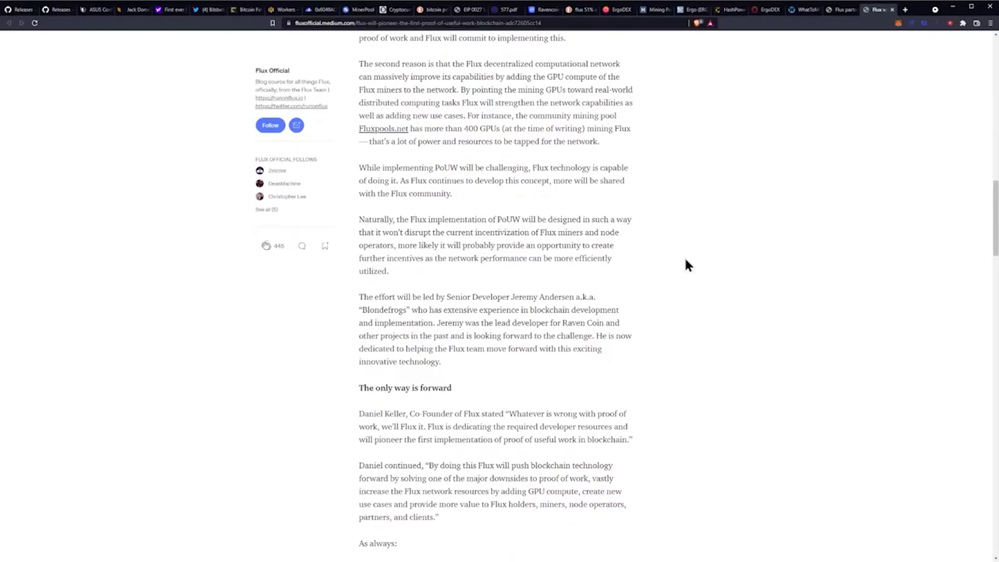
pyautogui.scroll(-1, 685, 266)
pyautogui.scroll(-1, 686, 265)
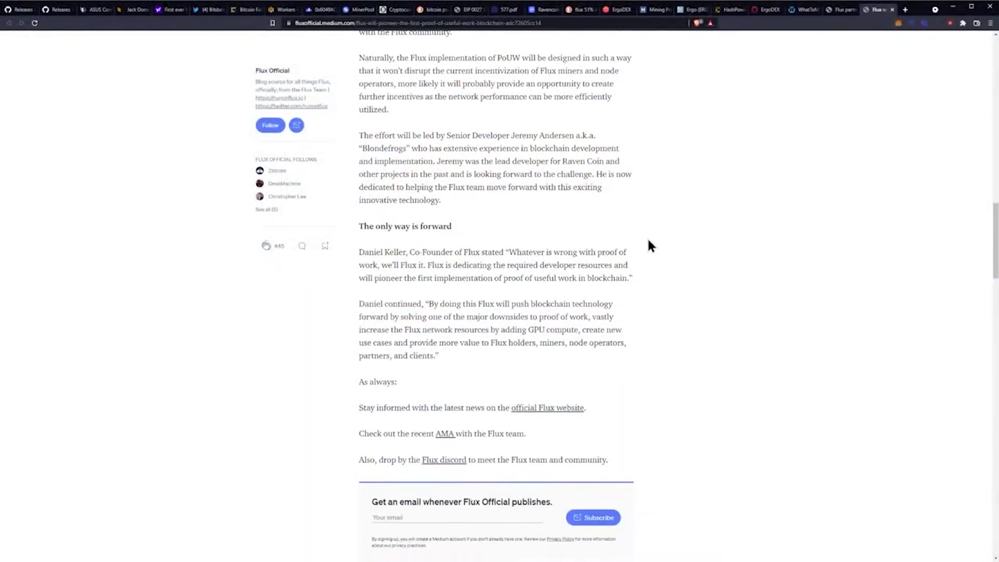
pyautogui.scroll(1, 657, 243)
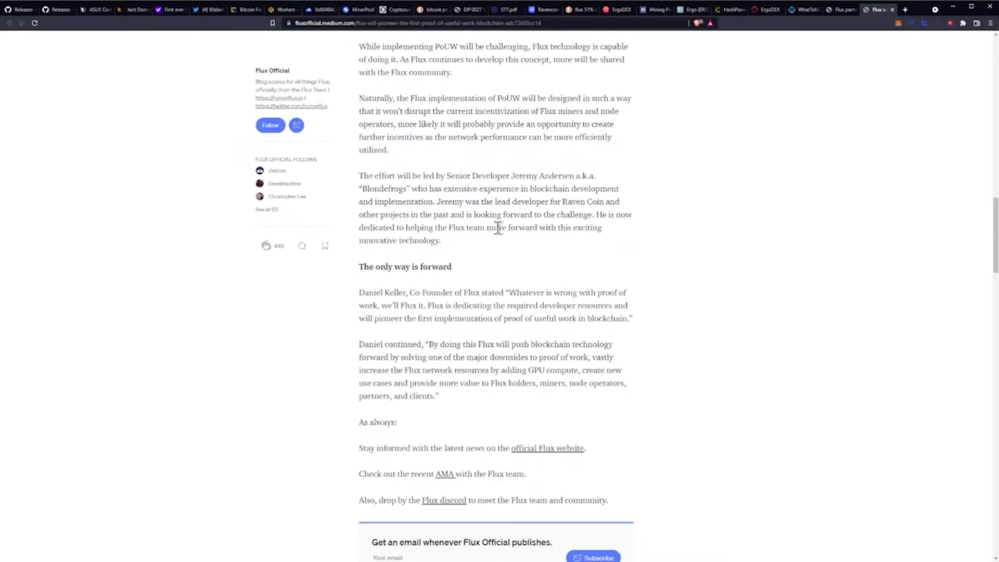
# Step: Highlight and clear 'the past' and part of the lead developer sentence while reading the final section
pyautogui.moveTo(420, 216); pyautogui.dragTo(449, 219)
pyautogui.click(568, 249)
pyautogui.moveTo(445, 204); pyautogui.dragTo(558, 205)
pyautogui.click(557, 211)
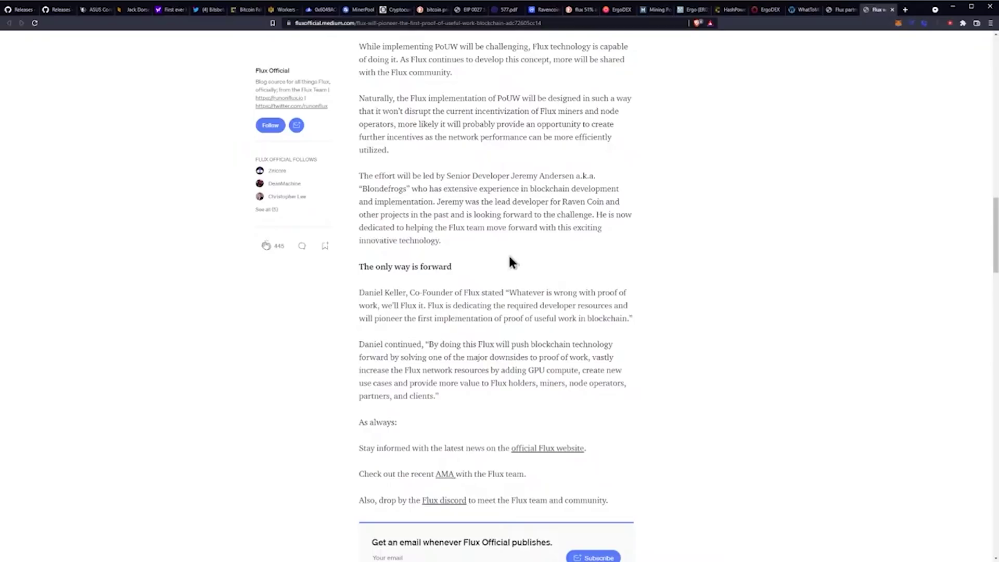